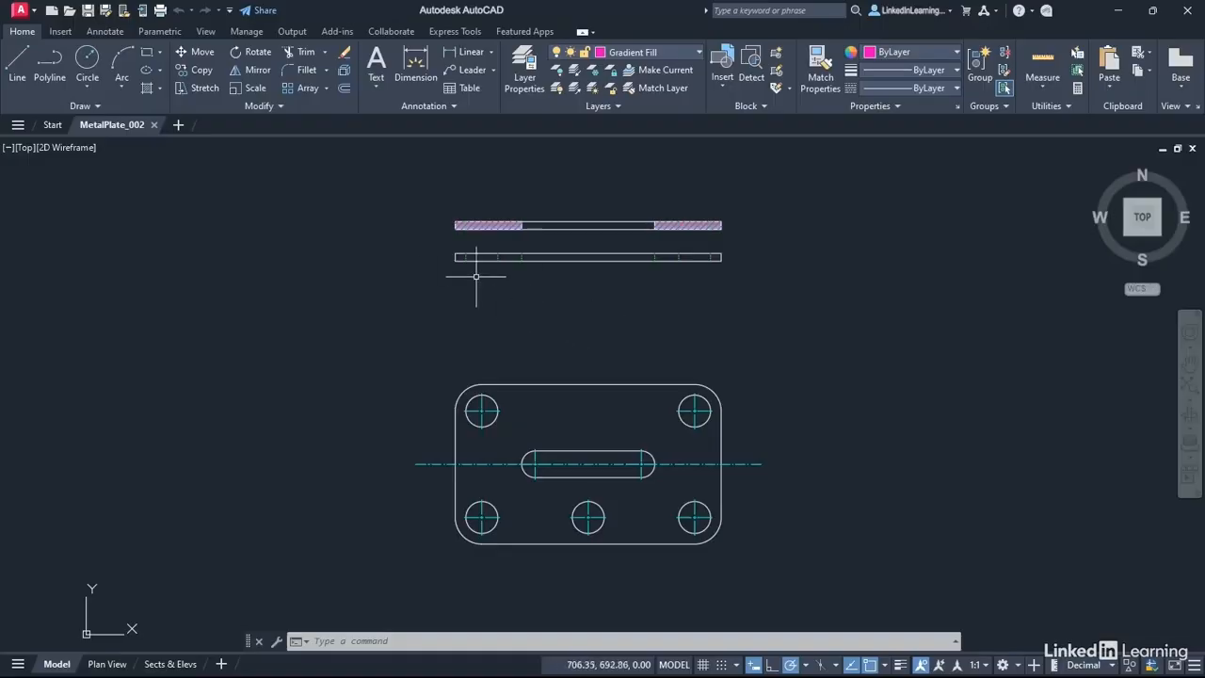
{"action": "left_click", "coordinate": [453, 107]}
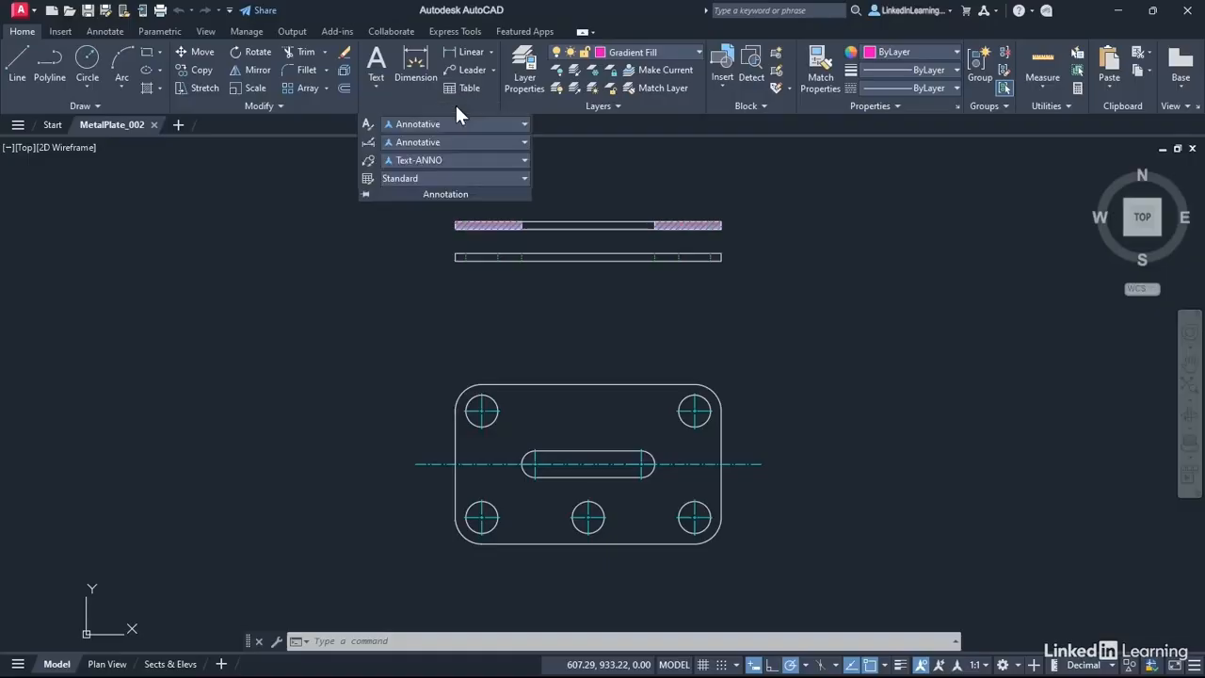
{"action": "left_click", "coordinate": [365, 195]}
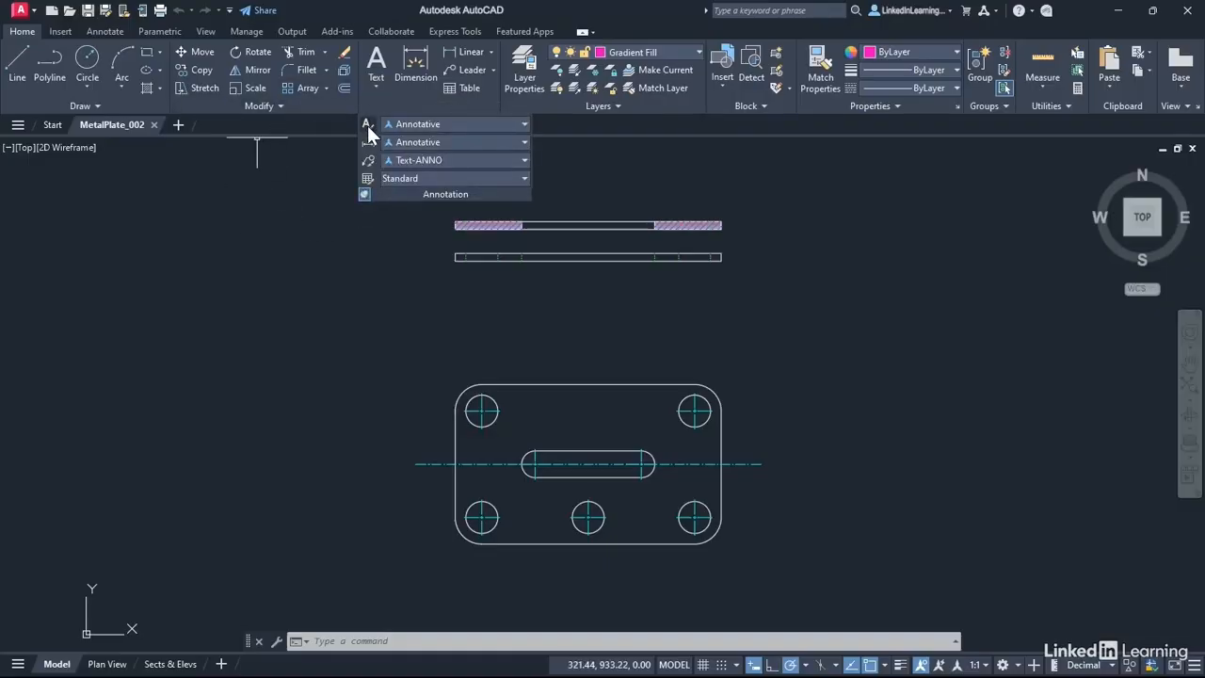
{"action": "left_click", "coordinate": [368, 125]}
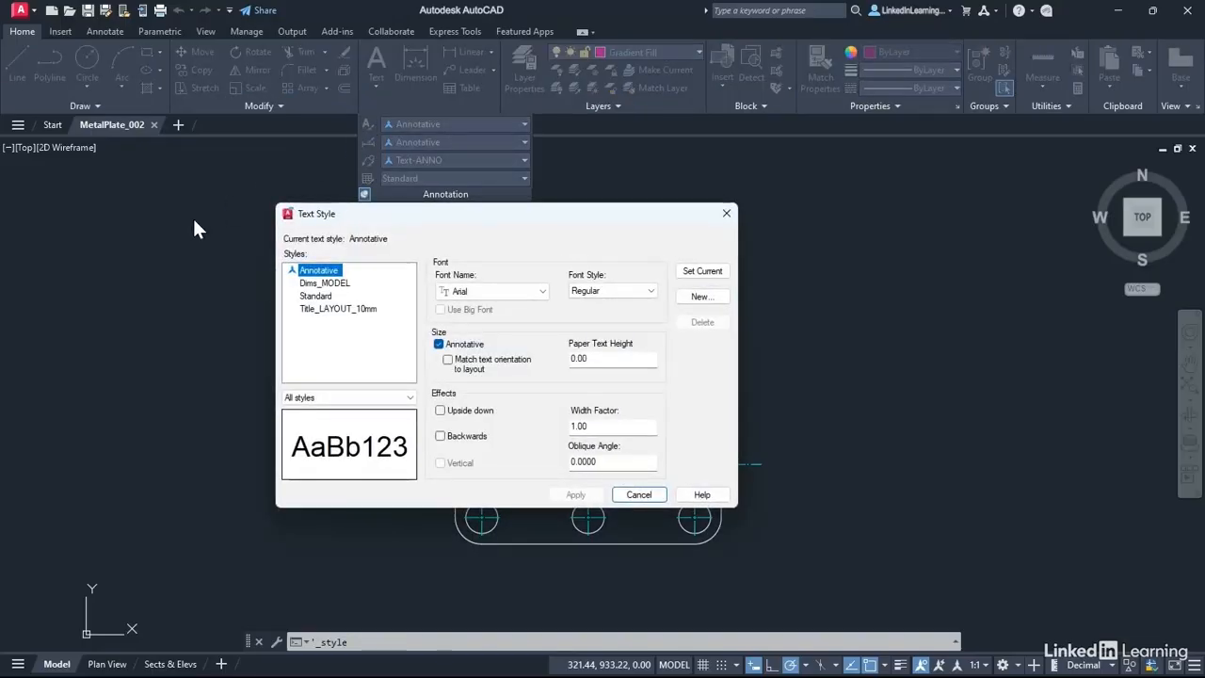
{"action": "left_click", "coordinate": [638, 495]}
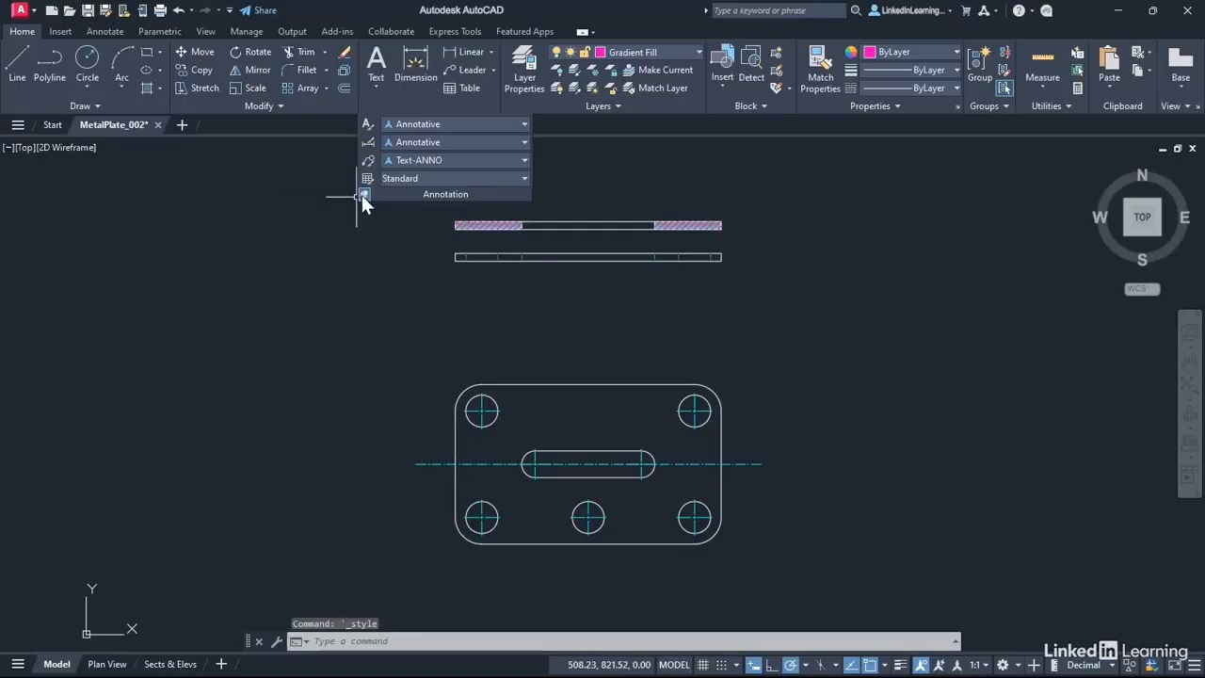
{"action": "left_click", "coordinate": [105, 33]}
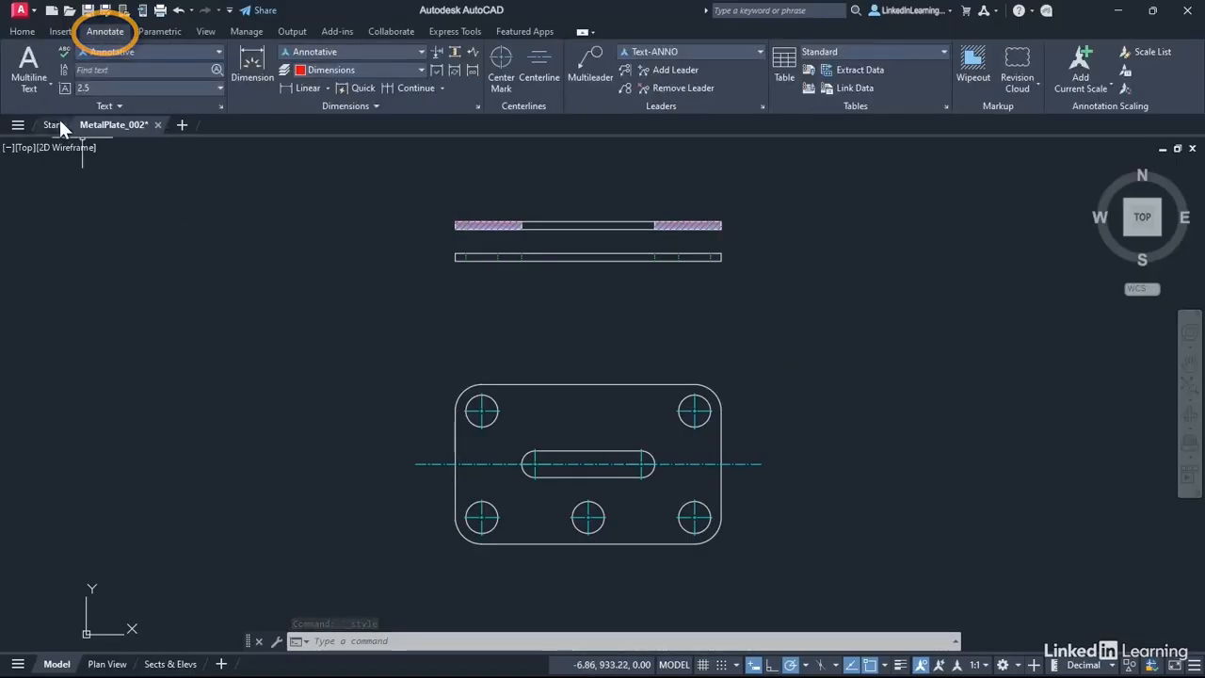
{"action": "left_click", "coordinate": [221, 106]}
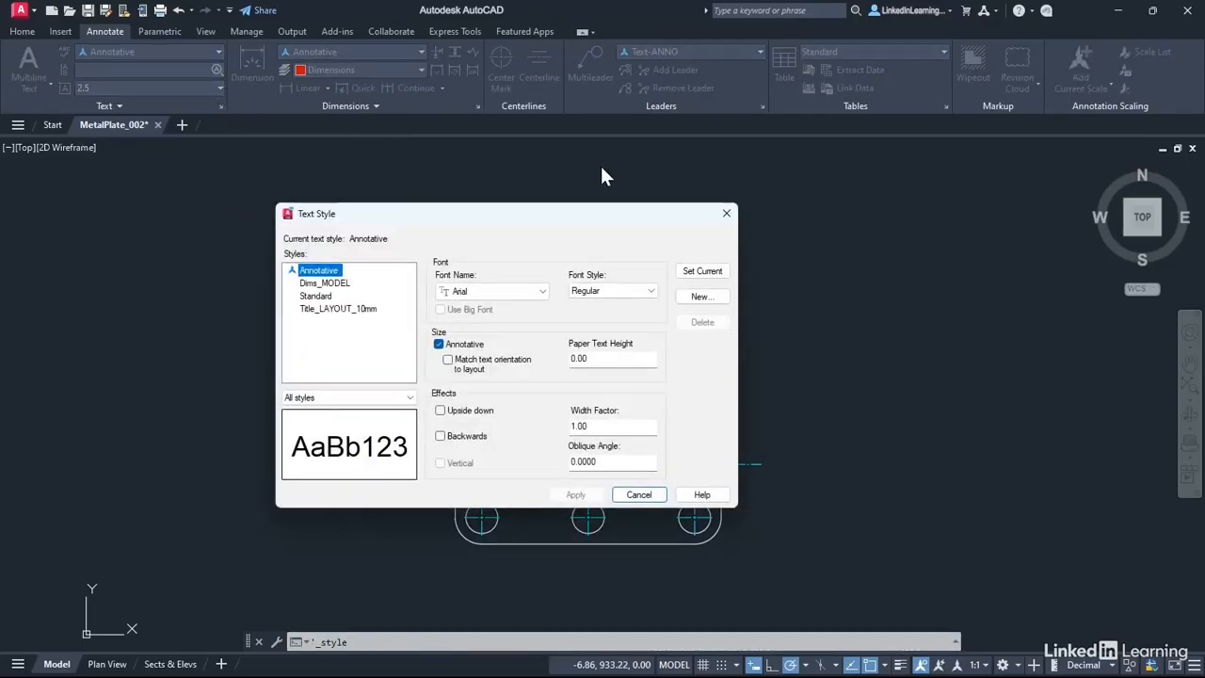
{"action": "left_click", "coordinate": [639, 494]}
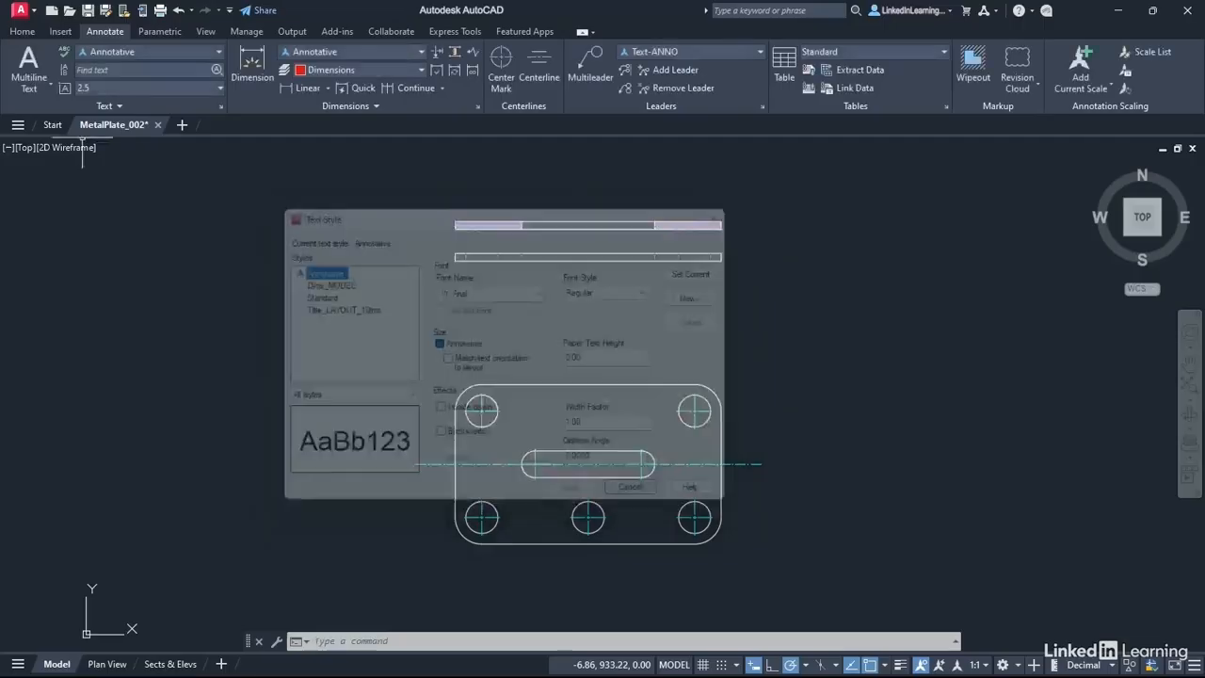
{"action": "left_click", "coordinate": [21, 31]}
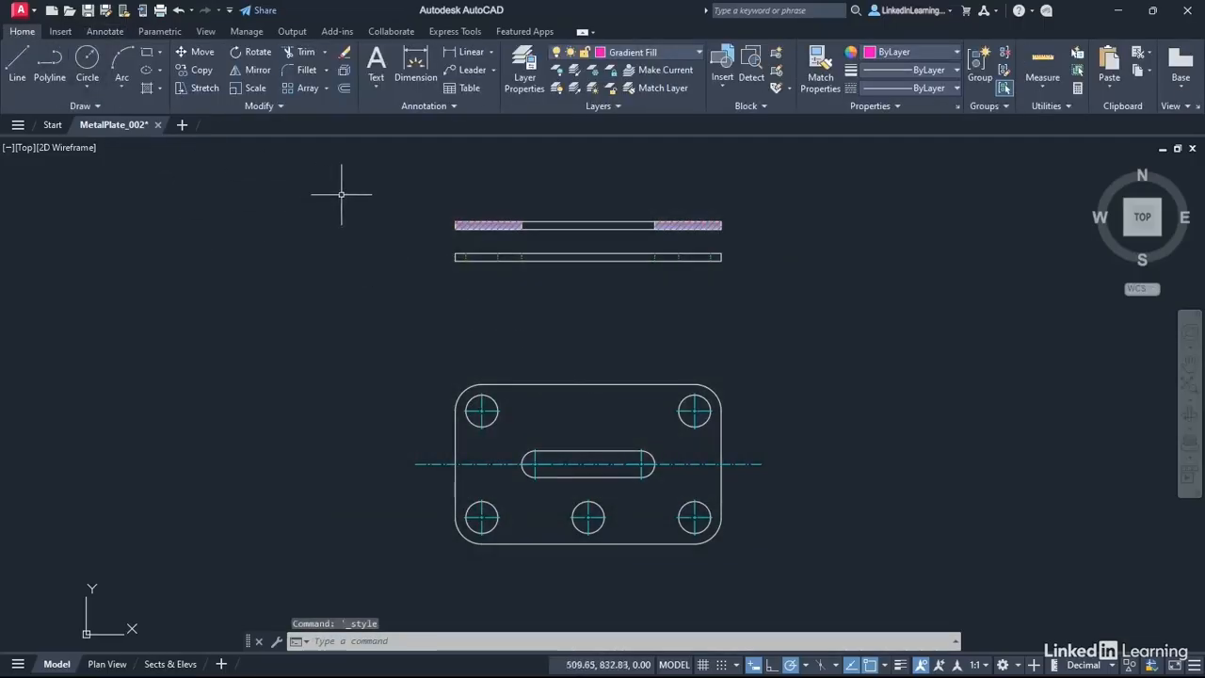
Open the text style settings and select Title_LAYOUT_10mm as the base for a new style
{"action": "left_click", "coordinate": [454, 105]}
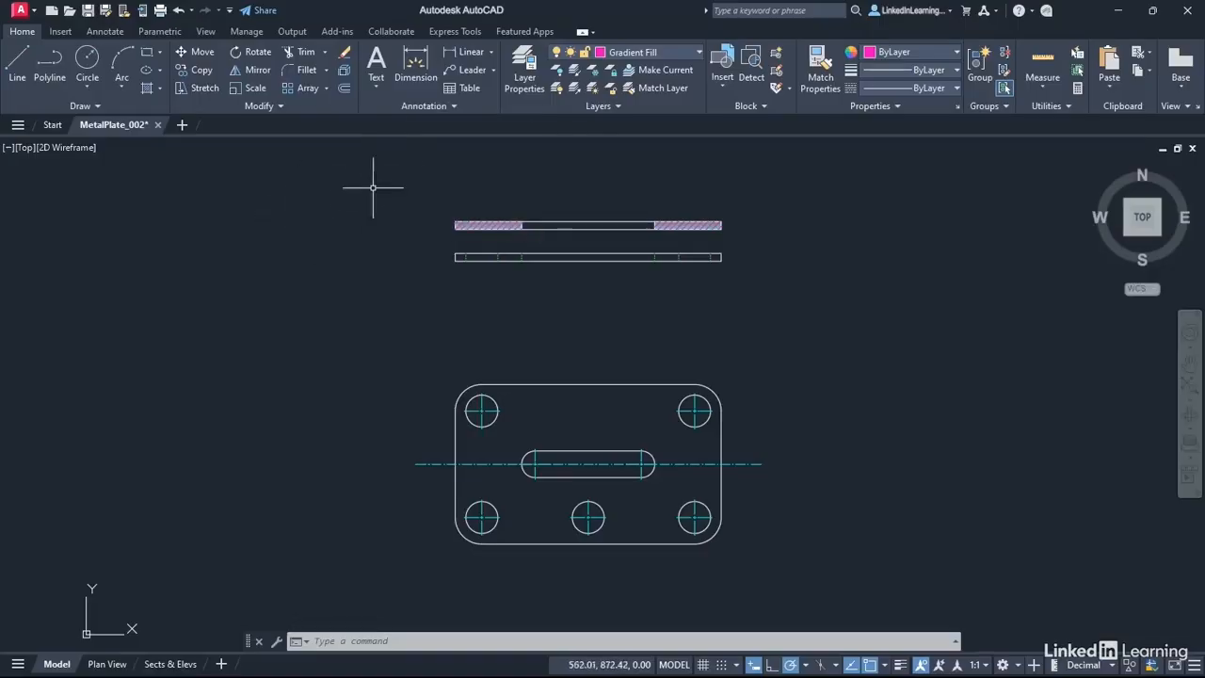
{"action": "left_click", "coordinate": [454, 106]}
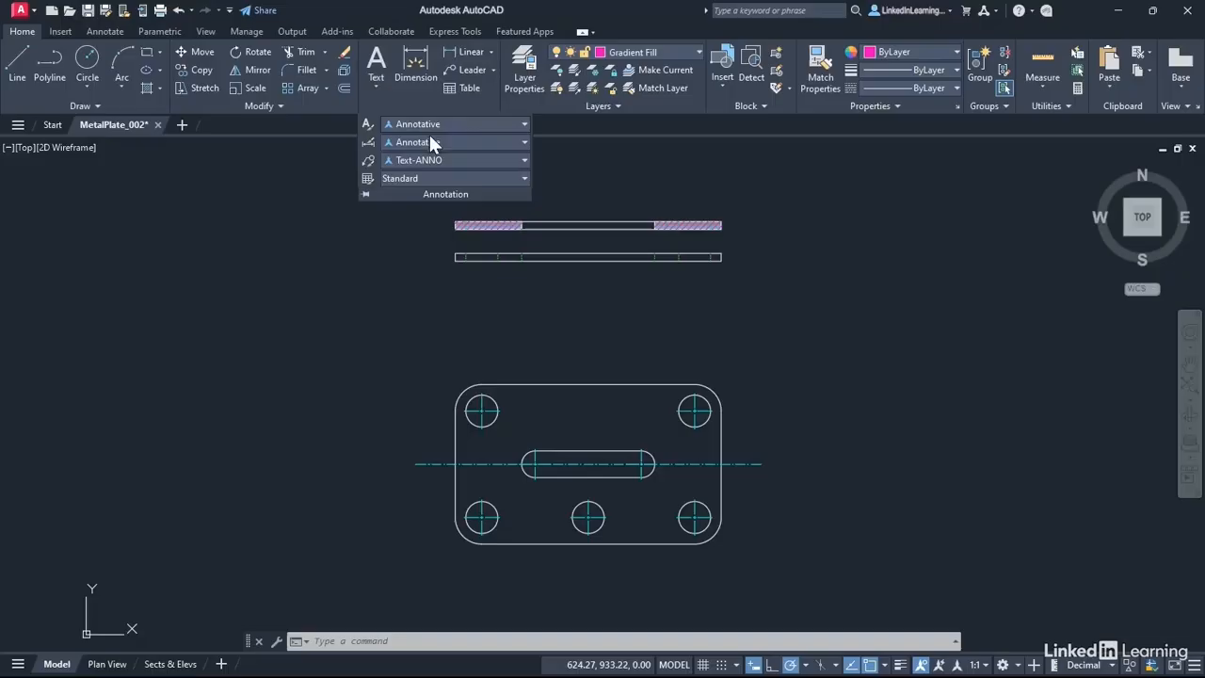
{"action": "left_click", "coordinate": [365, 194]}
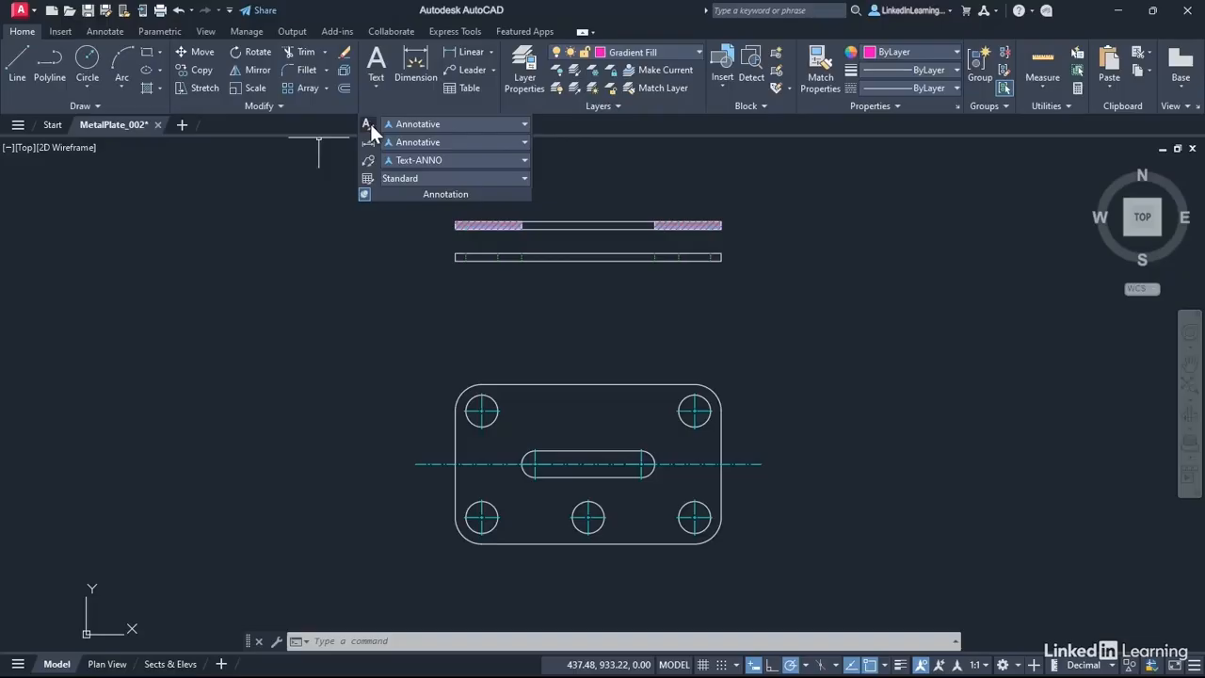
{"action": "left_click", "coordinate": [370, 123]}
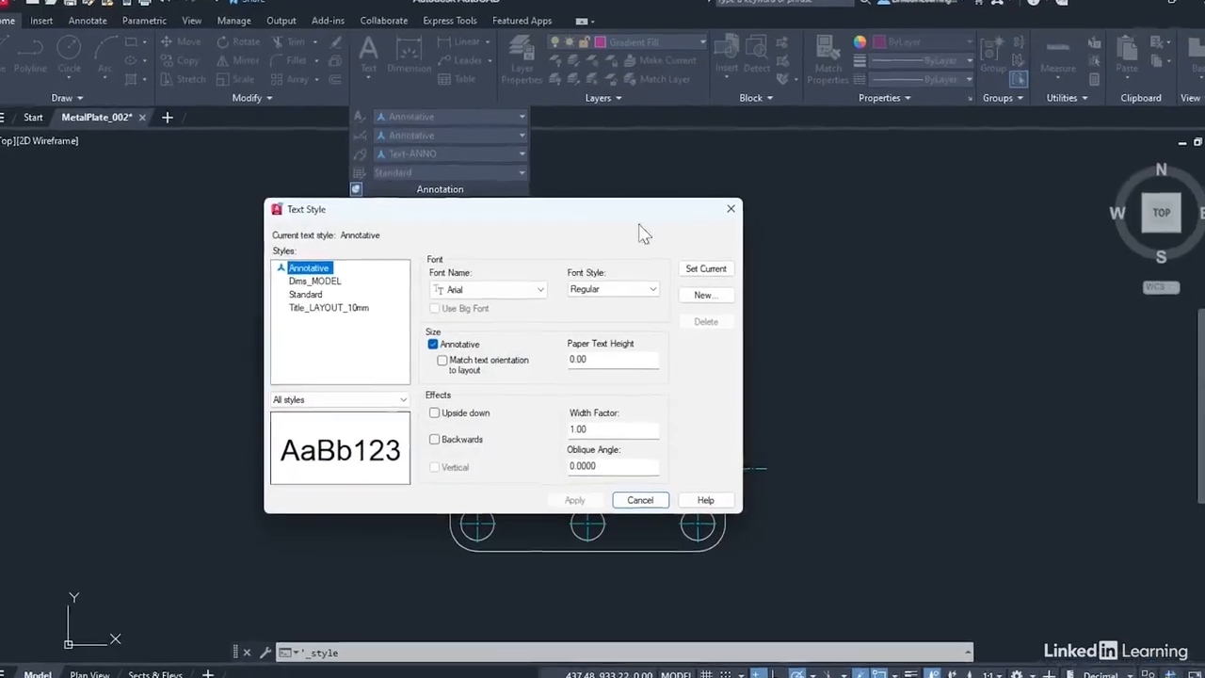
{"action": "left_click_drag", "start_coordinate": [720, 176], "coordinate": [676, 129]}
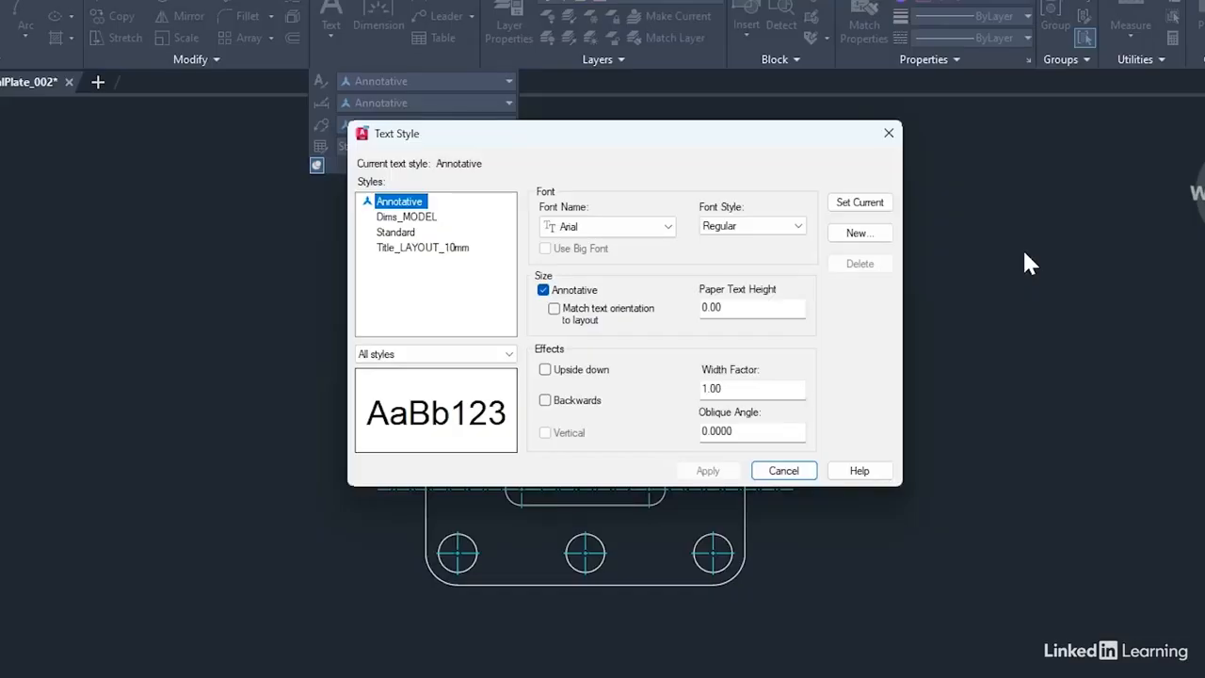
{"action": "left_click", "coordinate": [421, 248]}
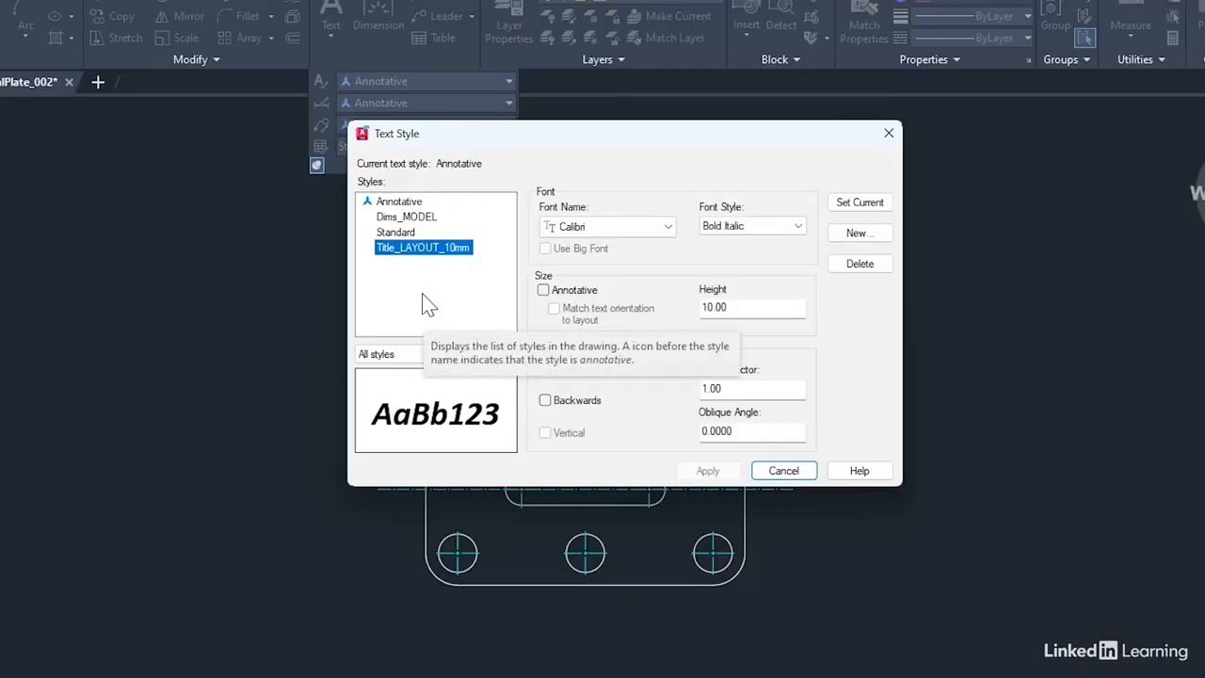
Create a new text style named Notes_LAYOUT_3.5mm
{"action": "left_click", "coordinate": [857, 233]}
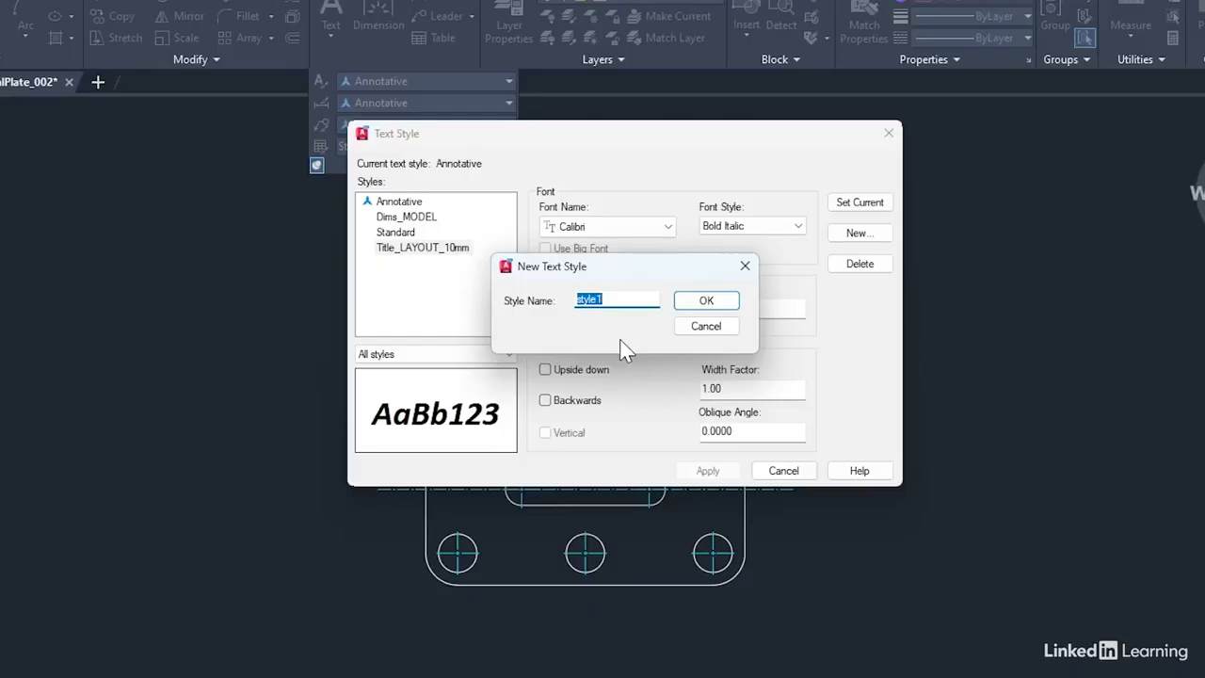
{"action": "type", "text": "Notes"}
{"action": "type", "text": "_LAY"}
{"action": "type", "text": "OUT"}
{"action": "type", "text": "_3.5"}
{"action": "type", "text": "mm"}
{"action": "left_click", "coordinate": [696, 302]}
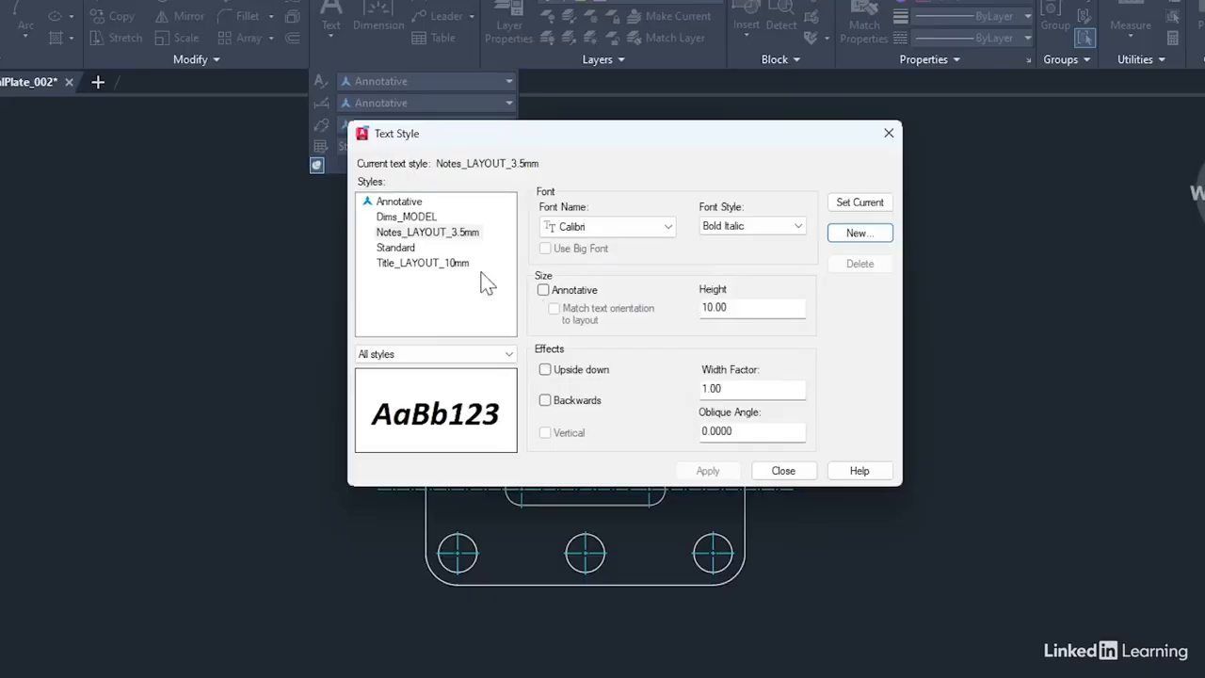
Set the Notes_LAYOUT_3.5mm style to the Regular font style with a text height of 3.5
{"action": "left_click", "coordinate": [411, 235]}
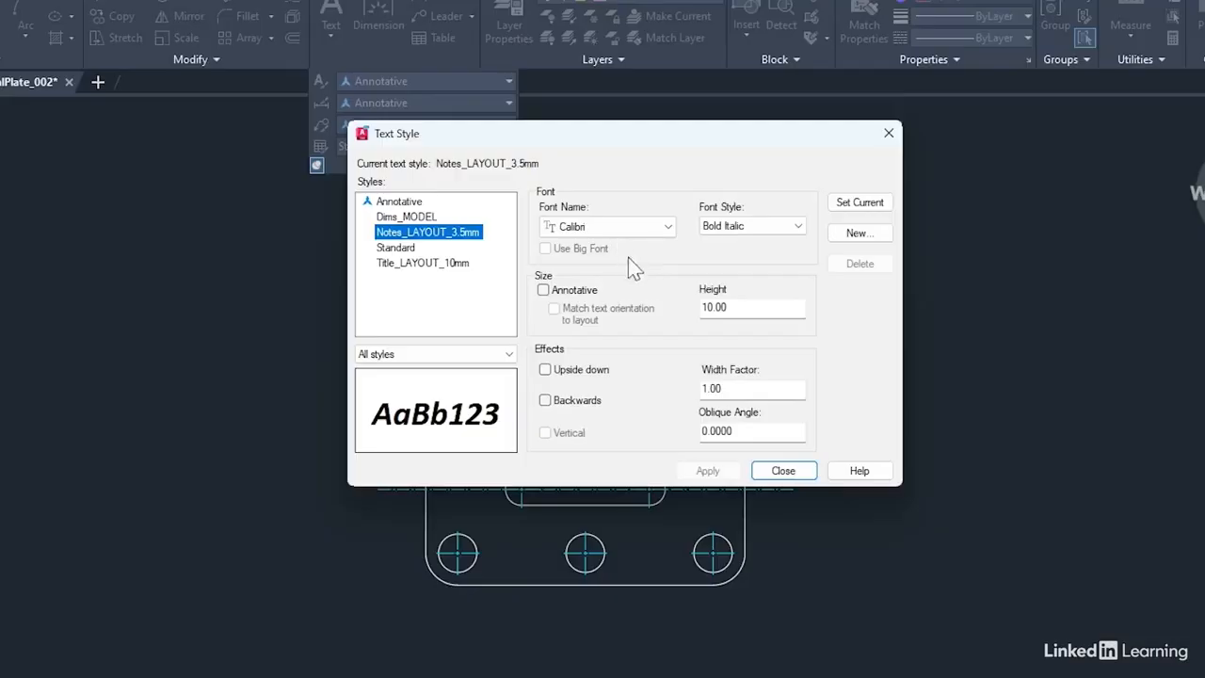
{"action": "left_click", "coordinate": [798, 227]}
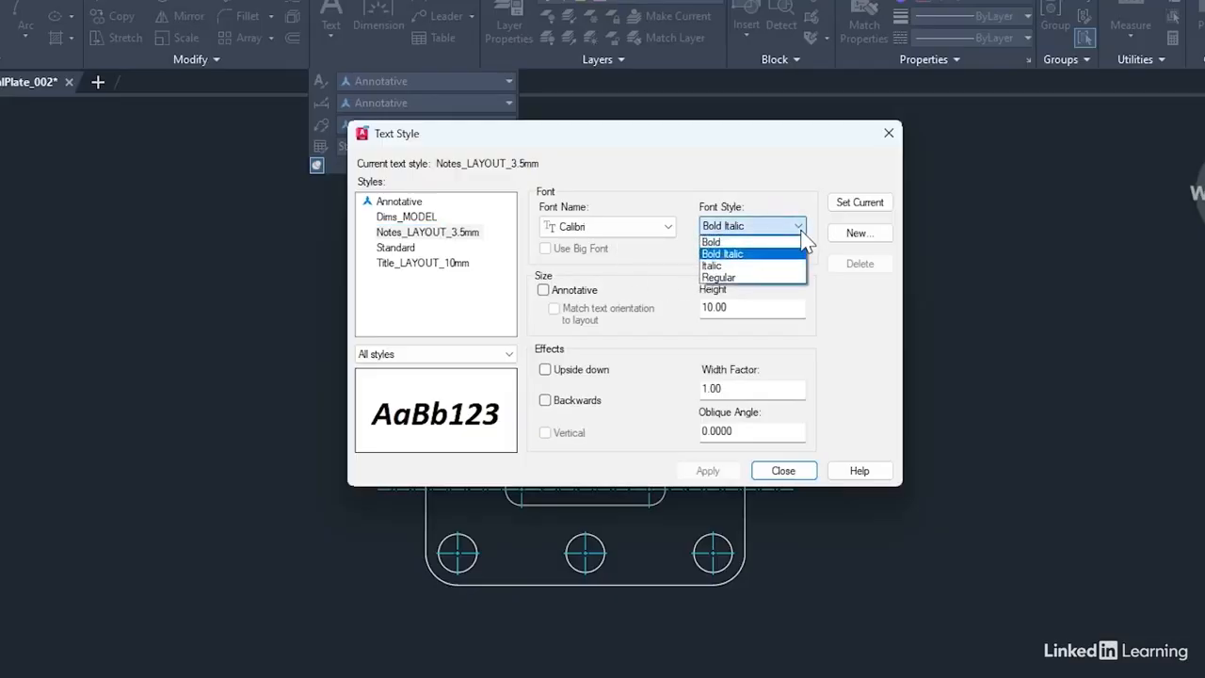
{"action": "left_click", "coordinate": [762, 279]}
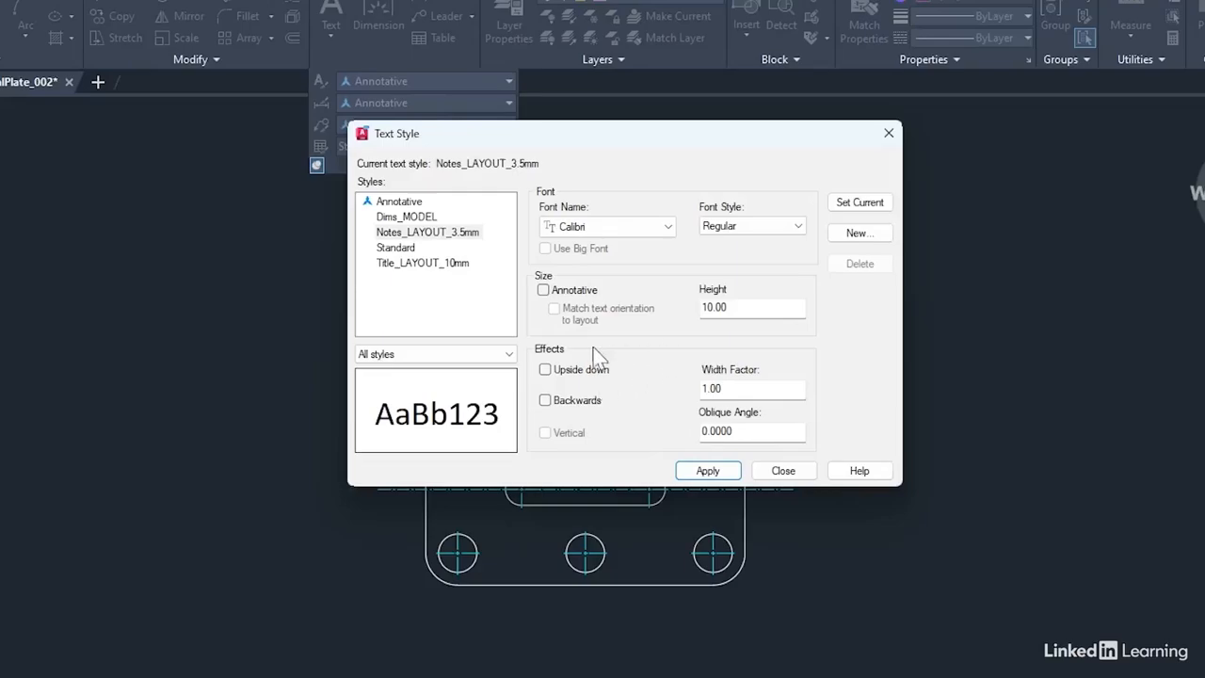
{"action": "double_click", "coordinate": [736, 308]}
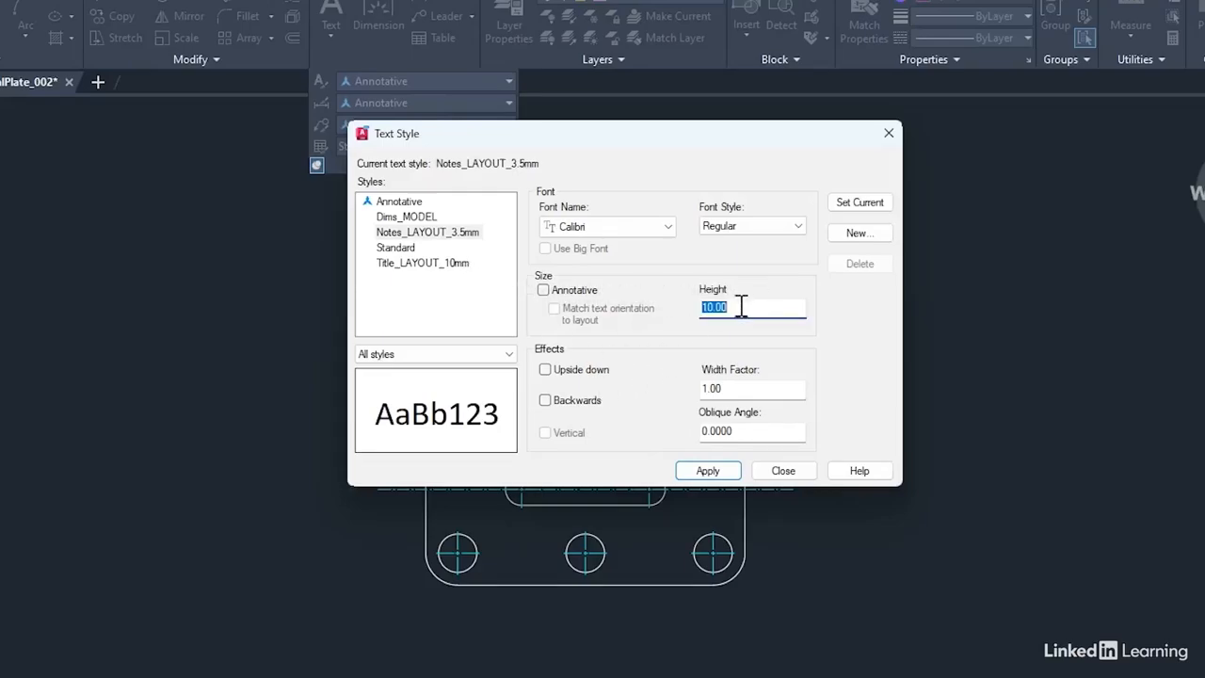
{"action": "type", "text": "3.5"}
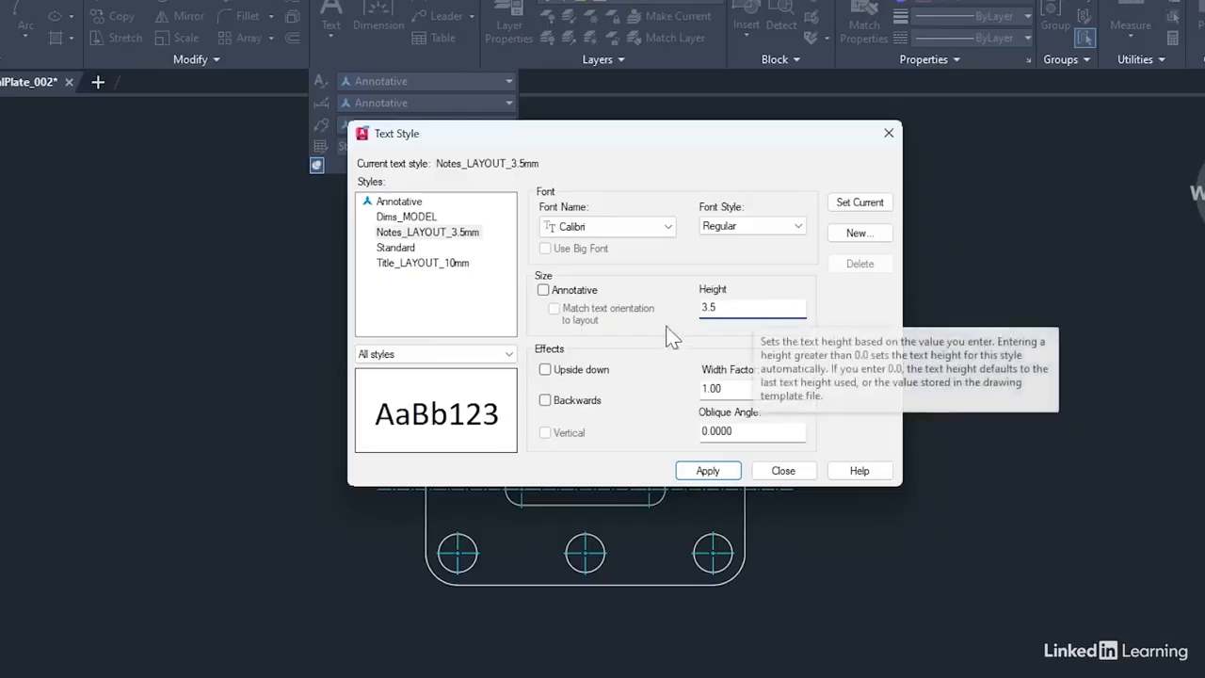
Try the Upside down and Backwards effects on the Notes_LAYOUT_3.5mm style, and turn both off again
{"action": "left_click", "coordinate": [545, 370]}
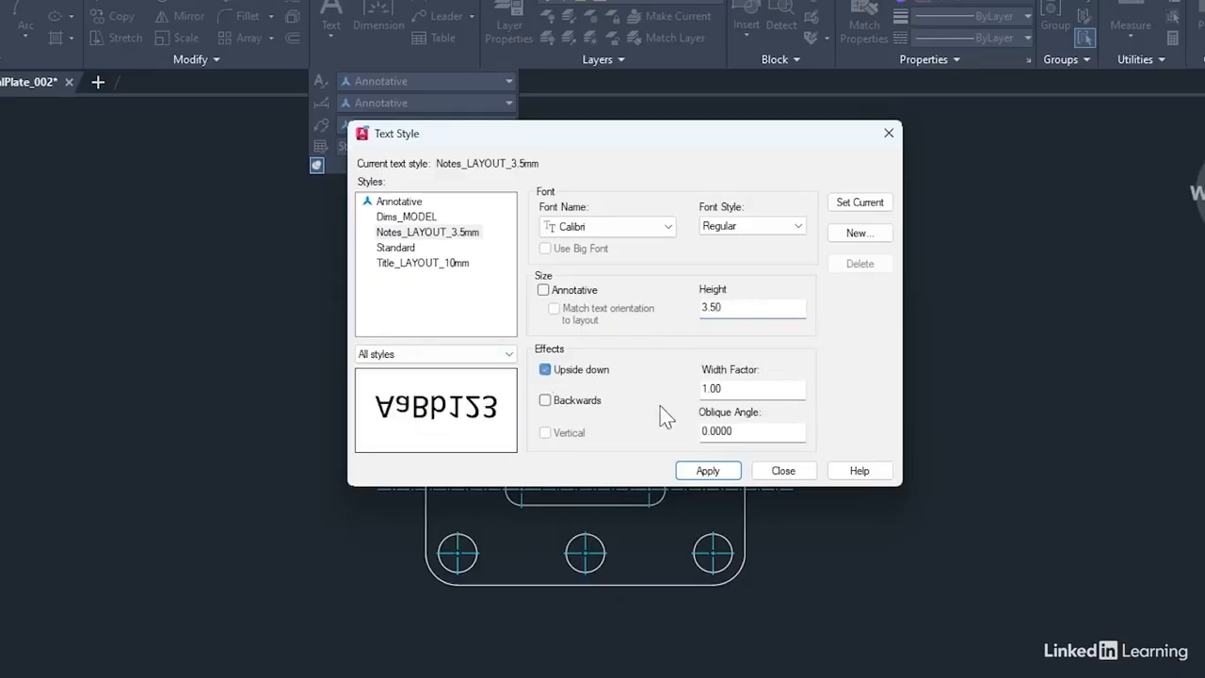
{"action": "left_click", "coordinate": [546, 402]}
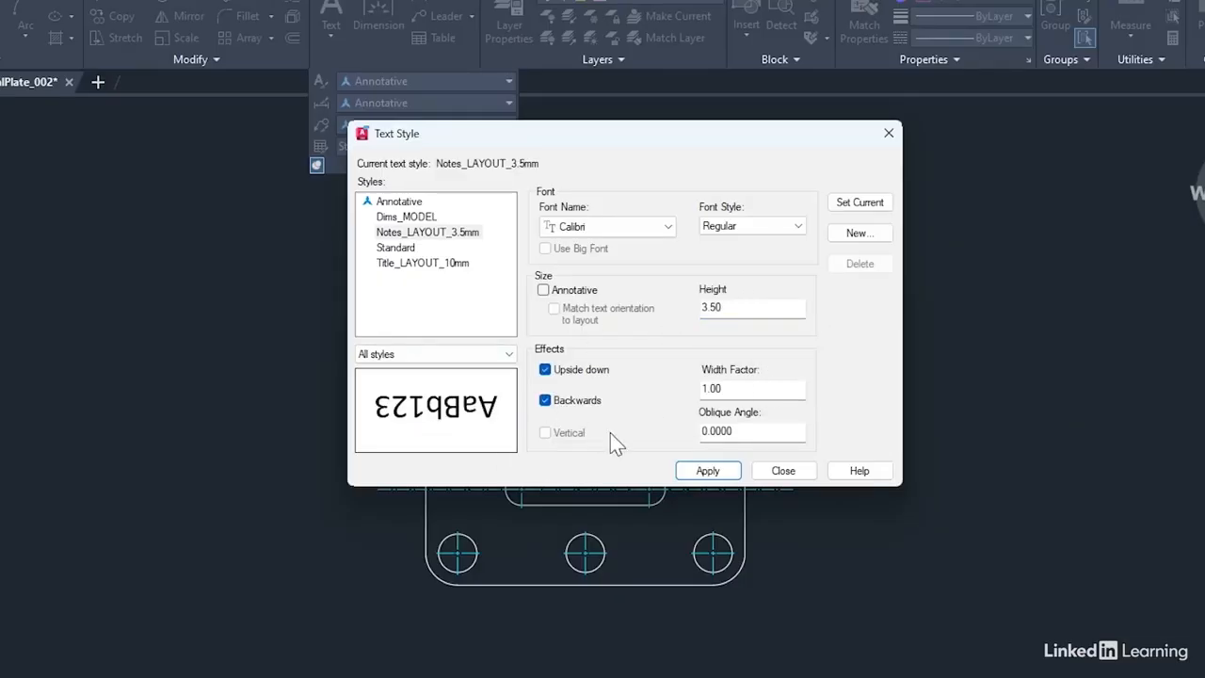
{"action": "left_click", "coordinate": [545, 400]}
{"action": "left_click", "coordinate": [545, 370]}
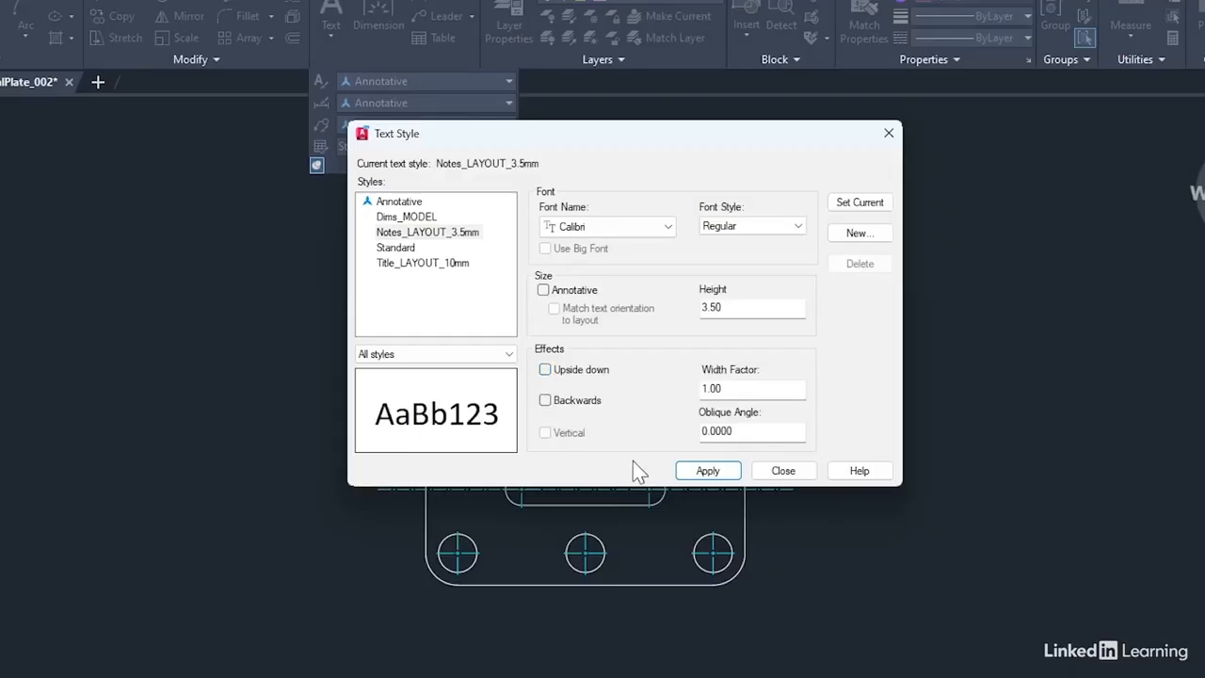
Apply the Notes_LAYOUT_3.5mm settings and create another text style named Labels_MODEL_15mm
{"action": "left_click", "coordinate": [705, 471]}
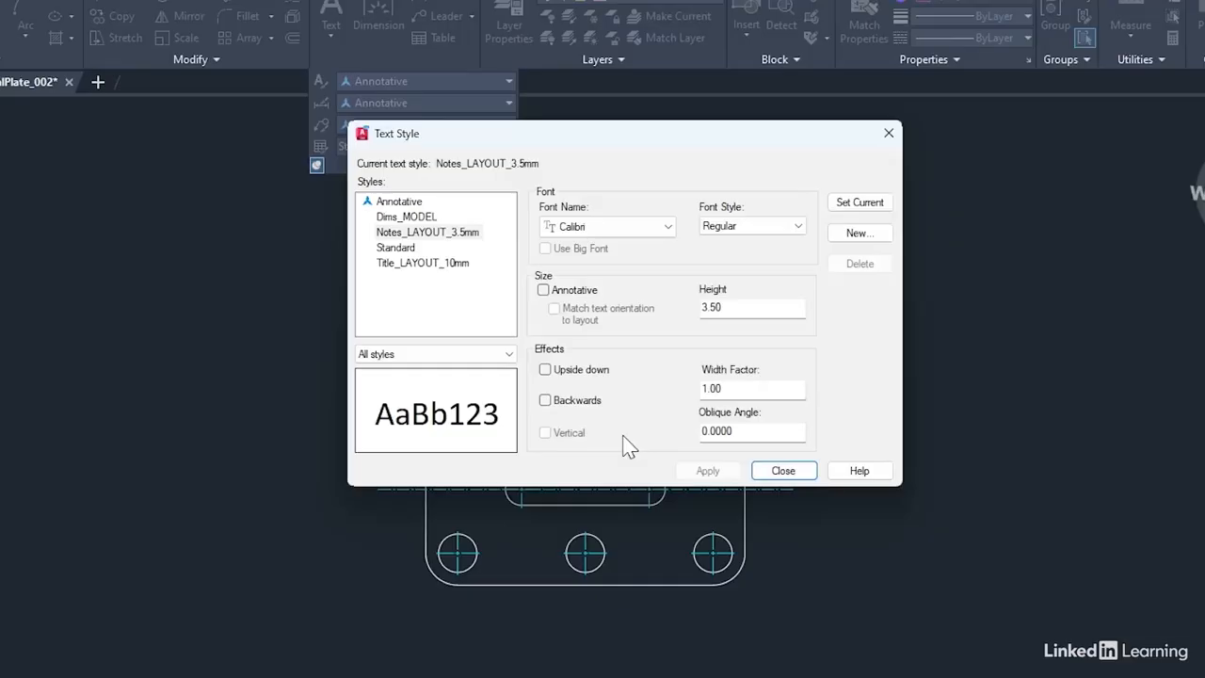
{"action": "left_click", "coordinate": [846, 239]}
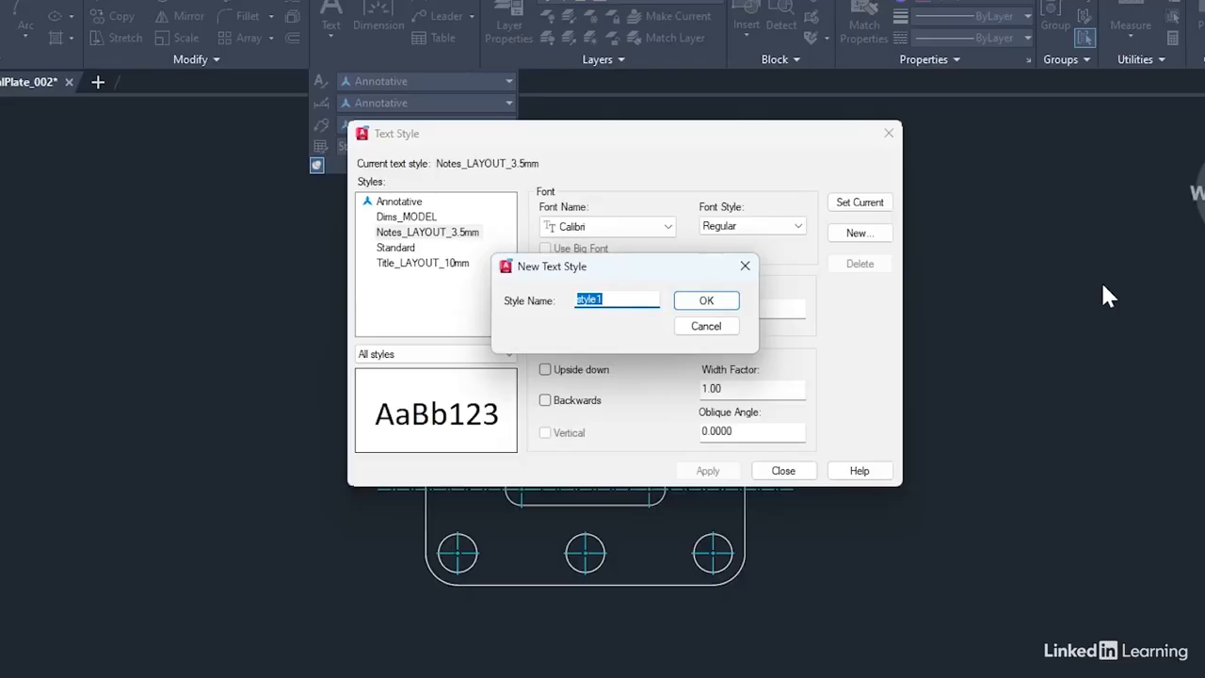
{"action": "type", "text": "Labels"}
{"action": "type", "text": "_"}
{"action": "type", "text": "MODEL"}
{"action": "type", "text": "_"}
{"action": "type", "text": "1"}
{"action": "type", "text": "5"}
{"action": "type", "text": "mm"}
{"action": "left_click", "coordinate": [718, 307]}
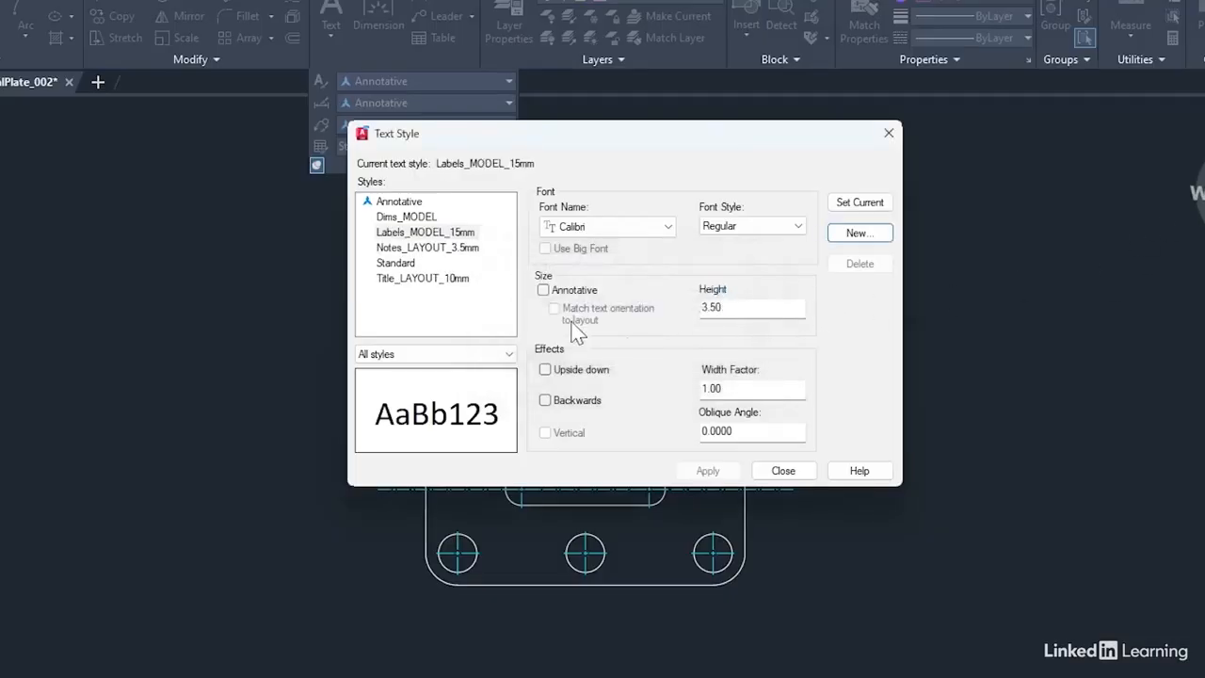
Set the Labels_MODEL_15mm style to the Bold font style with a text height of 15
{"action": "left_click", "coordinate": [426, 232]}
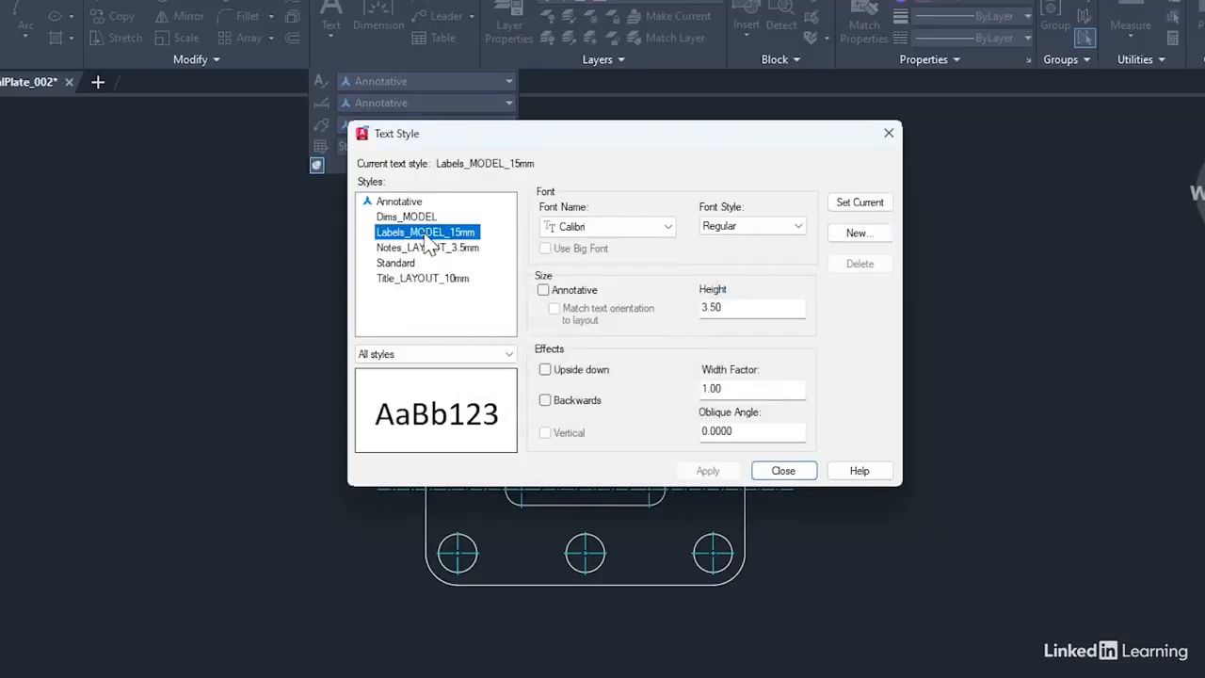
{"action": "left_click", "coordinate": [750, 226]}
{"action": "left_click", "coordinate": [746, 242]}
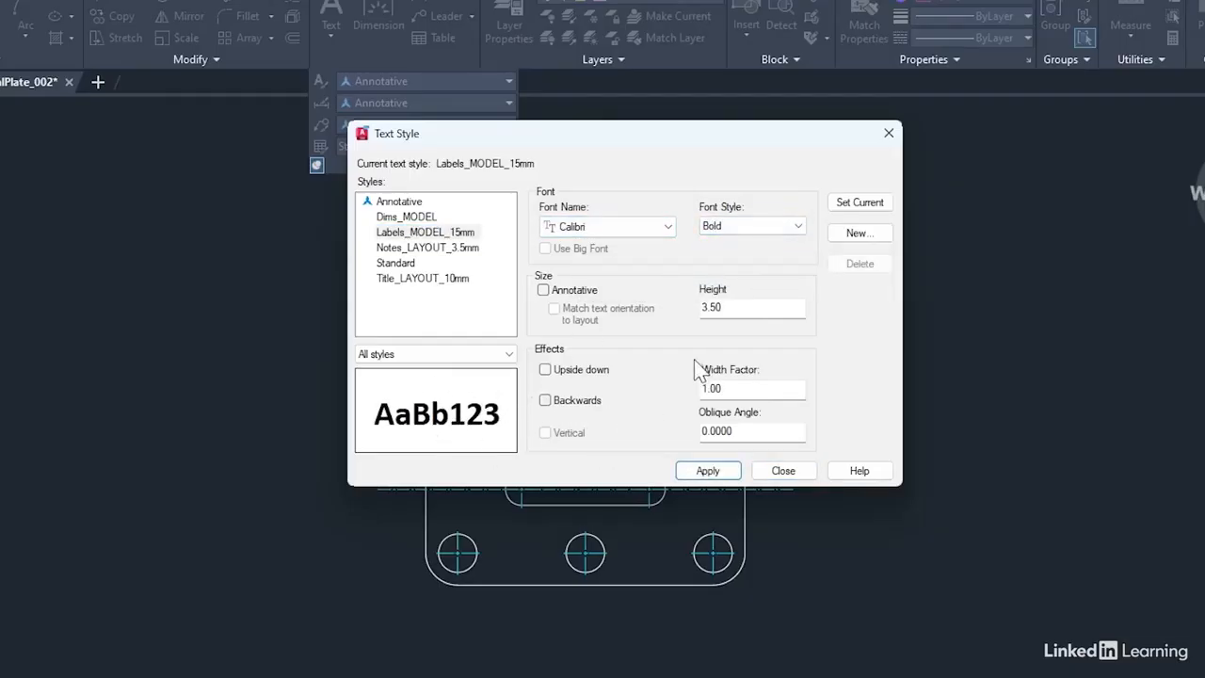
{"action": "double_click", "coordinate": [755, 311]}
{"action": "type", "text": "15"}
Try the Upside down and Backwards effects on the Labels_MODEL_15mm style, and turn both off again
{"action": "left_click", "coordinate": [544, 369]}
{"action": "left_click", "coordinate": [546, 400]}
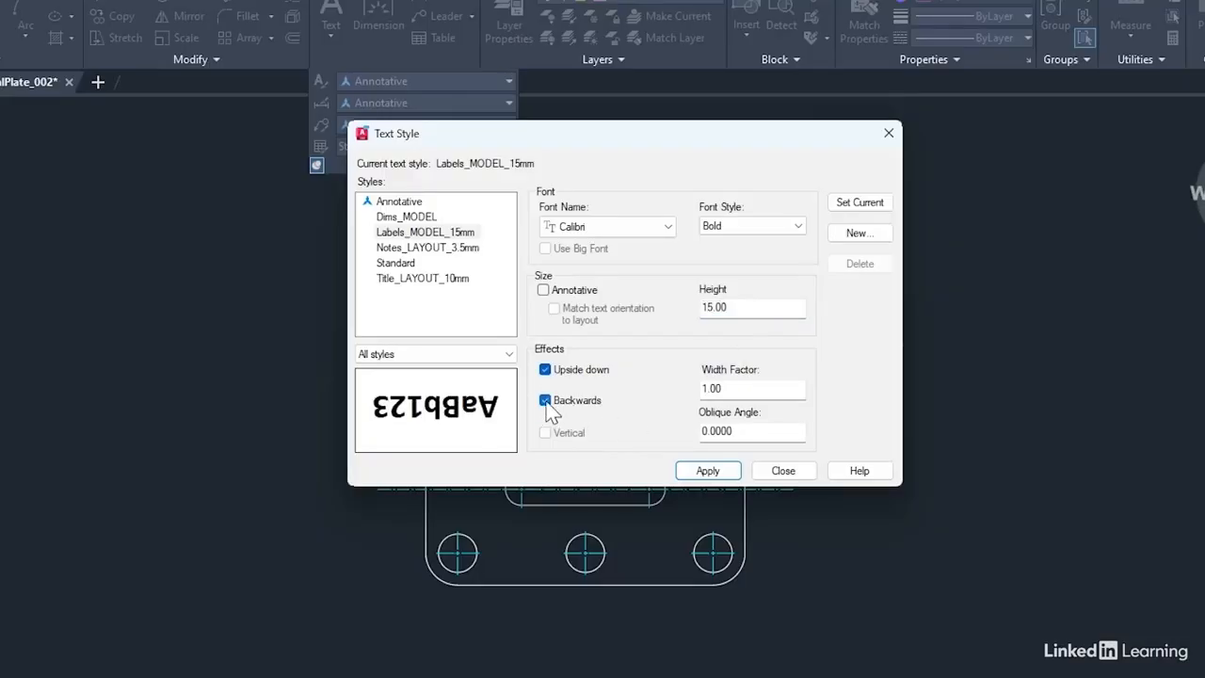
{"action": "left_click", "coordinate": [545, 400]}
{"action": "left_click", "coordinate": [544, 369]}
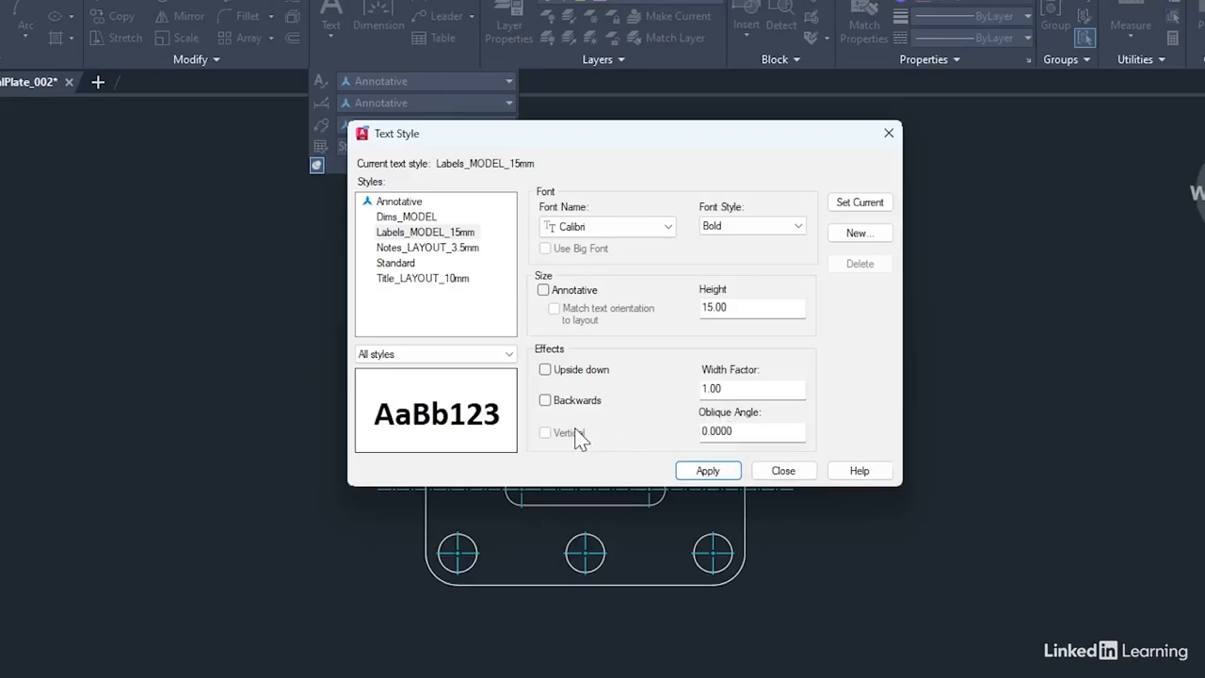
Apply the Labels_MODEL_15mm settings and make it the drawing's current text style
{"action": "left_click", "coordinate": [713, 473]}
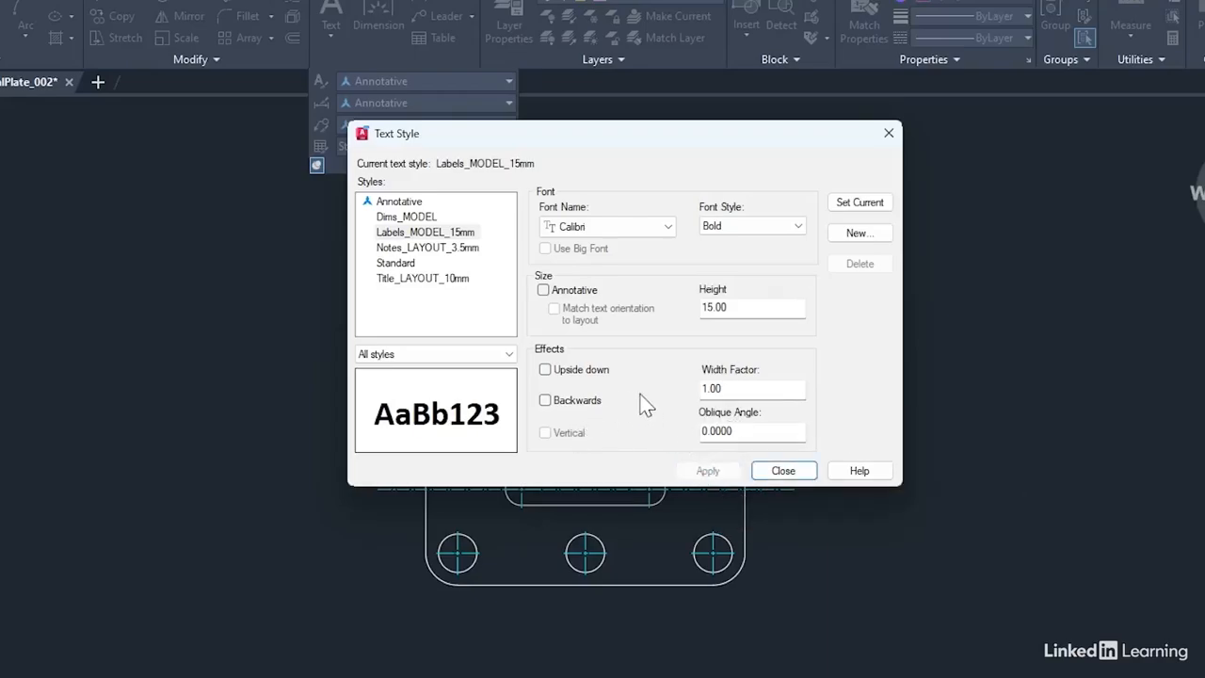
{"action": "left_click", "coordinate": [417, 233]}
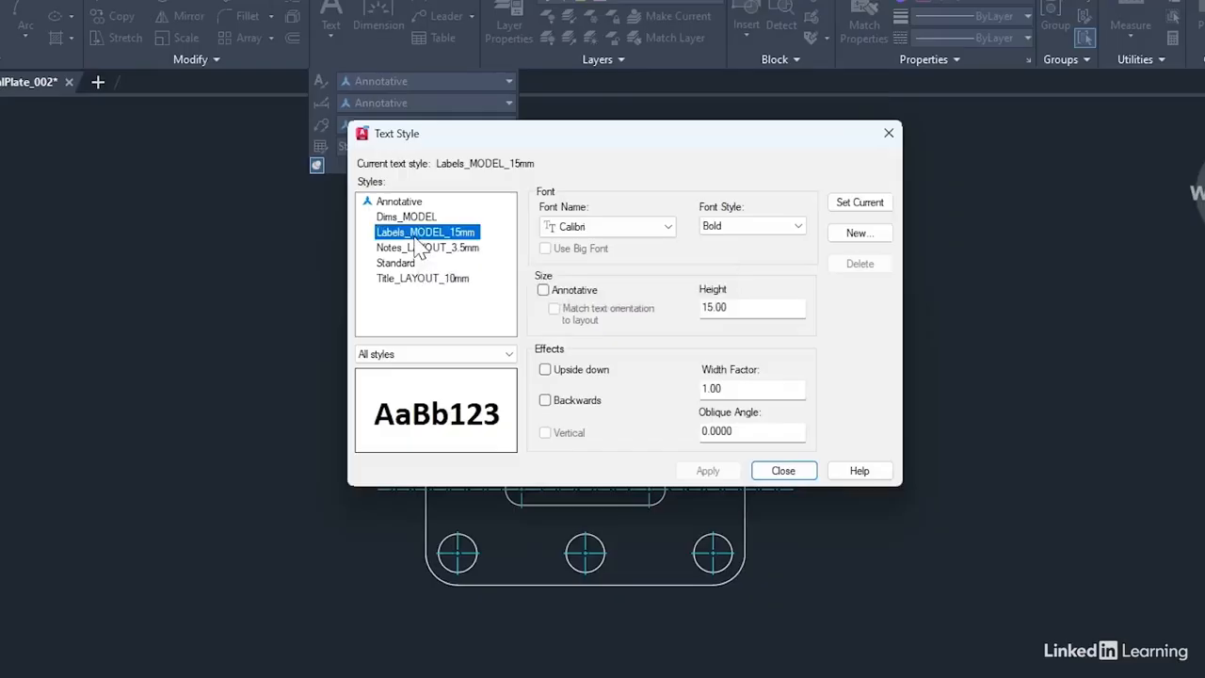
{"action": "left_click", "coordinate": [859, 203]}
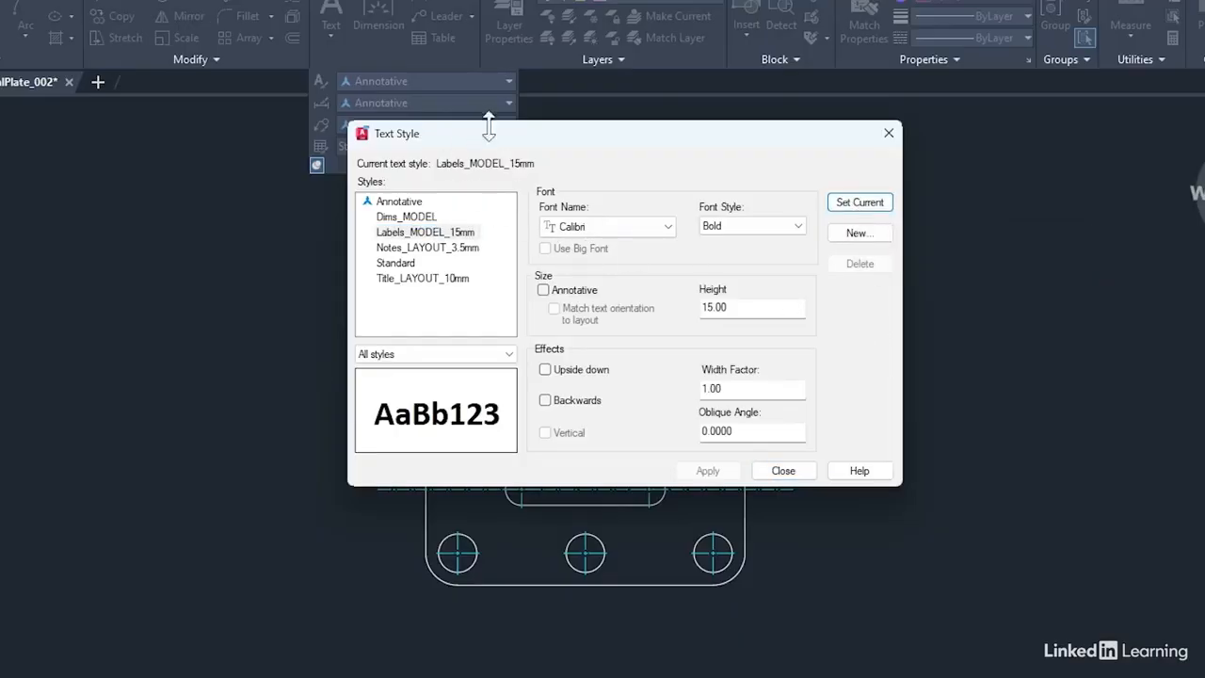
{"action": "left_click", "coordinate": [787, 470]}
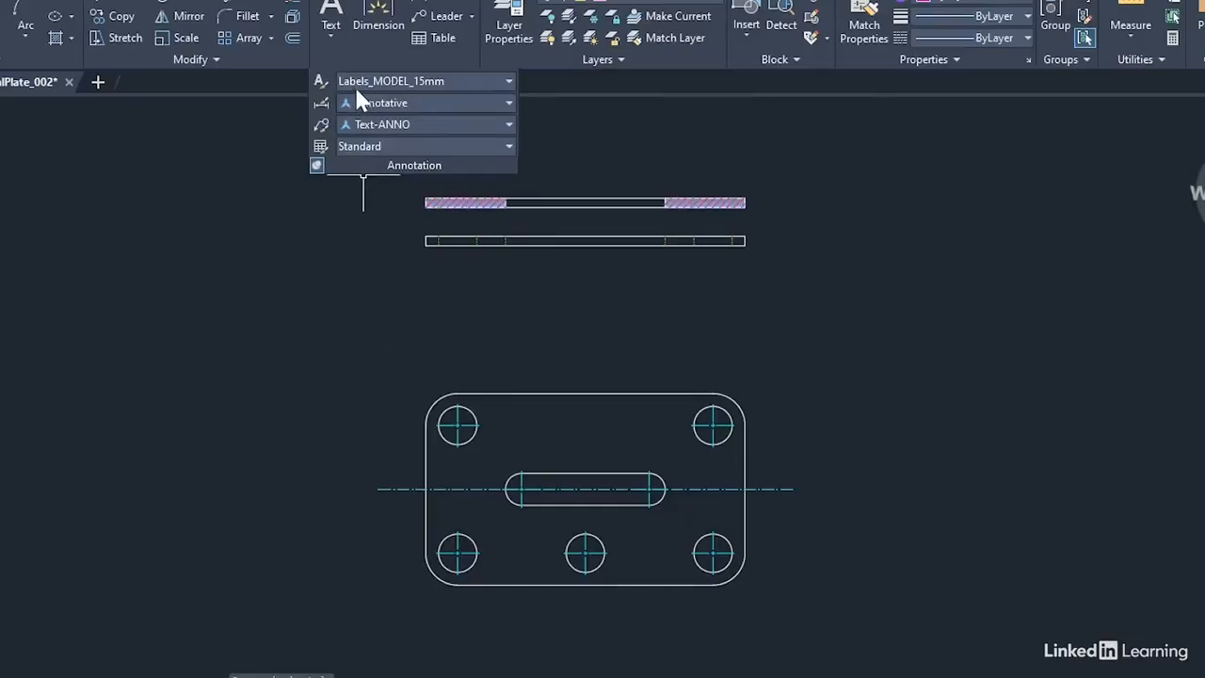
{"action": "left_click", "coordinate": [509, 82]}
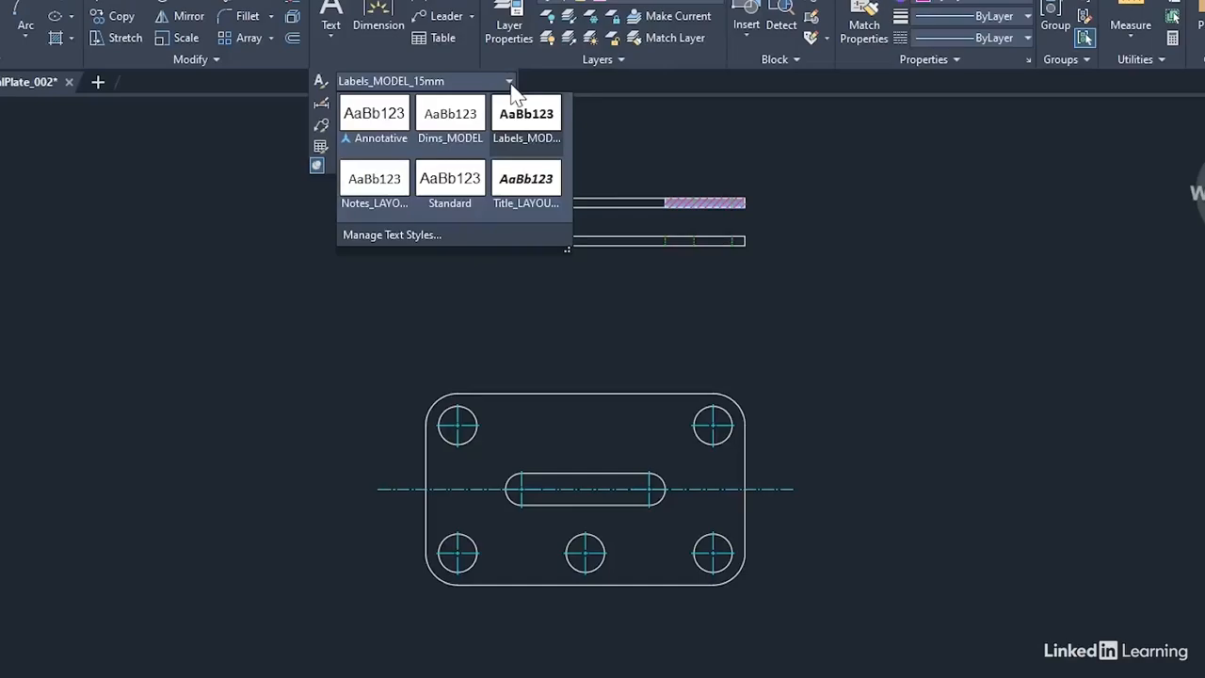
{"action": "left_click", "coordinate": [528, 139]}
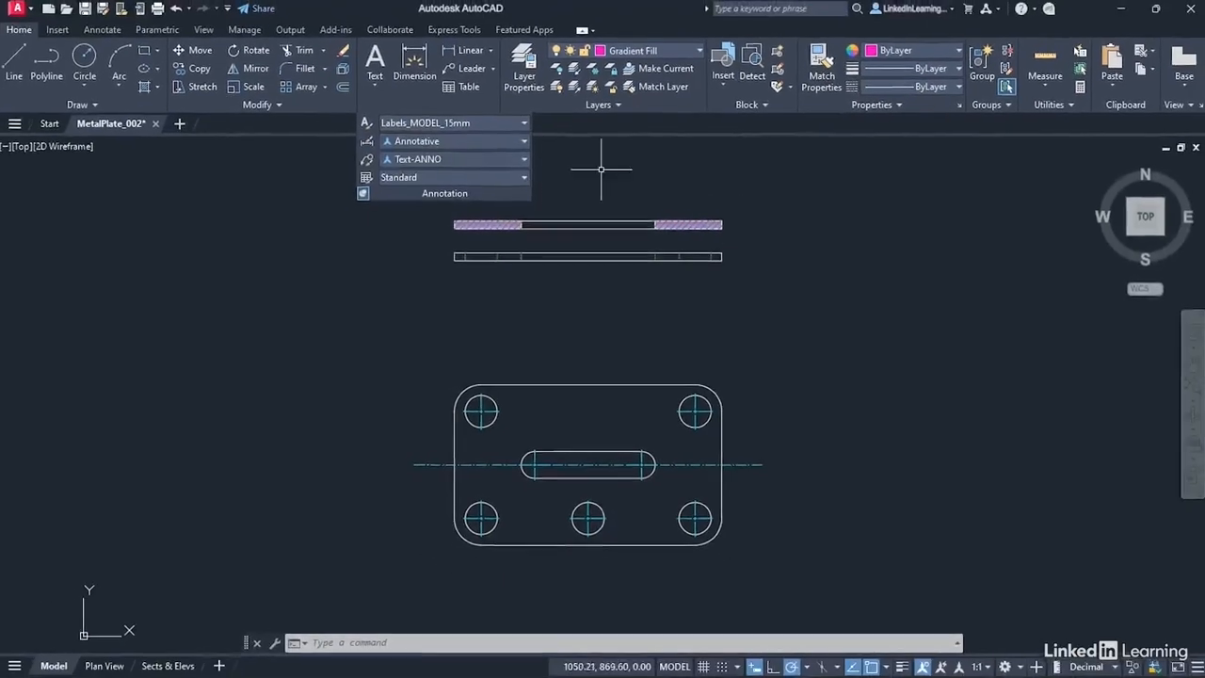